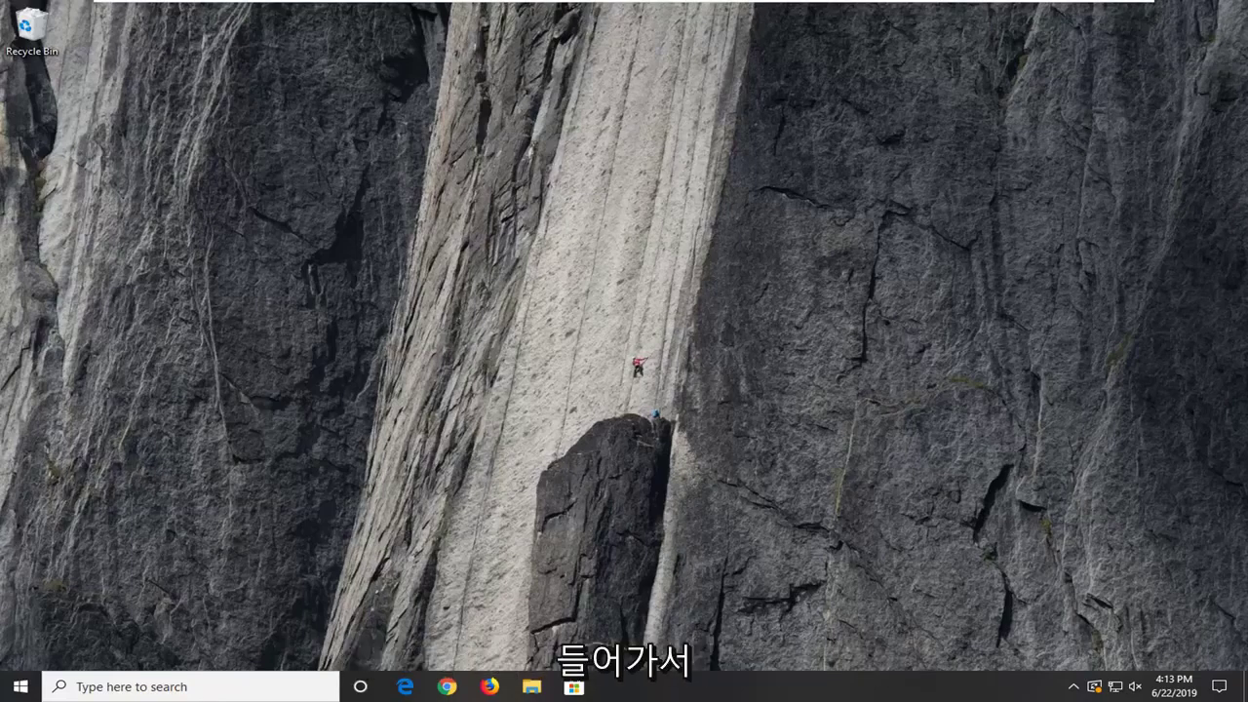
Search the Start menu for regedit and run Registry Editor as administrator
{"action": "left_click", "coordinate": [10, 692]}
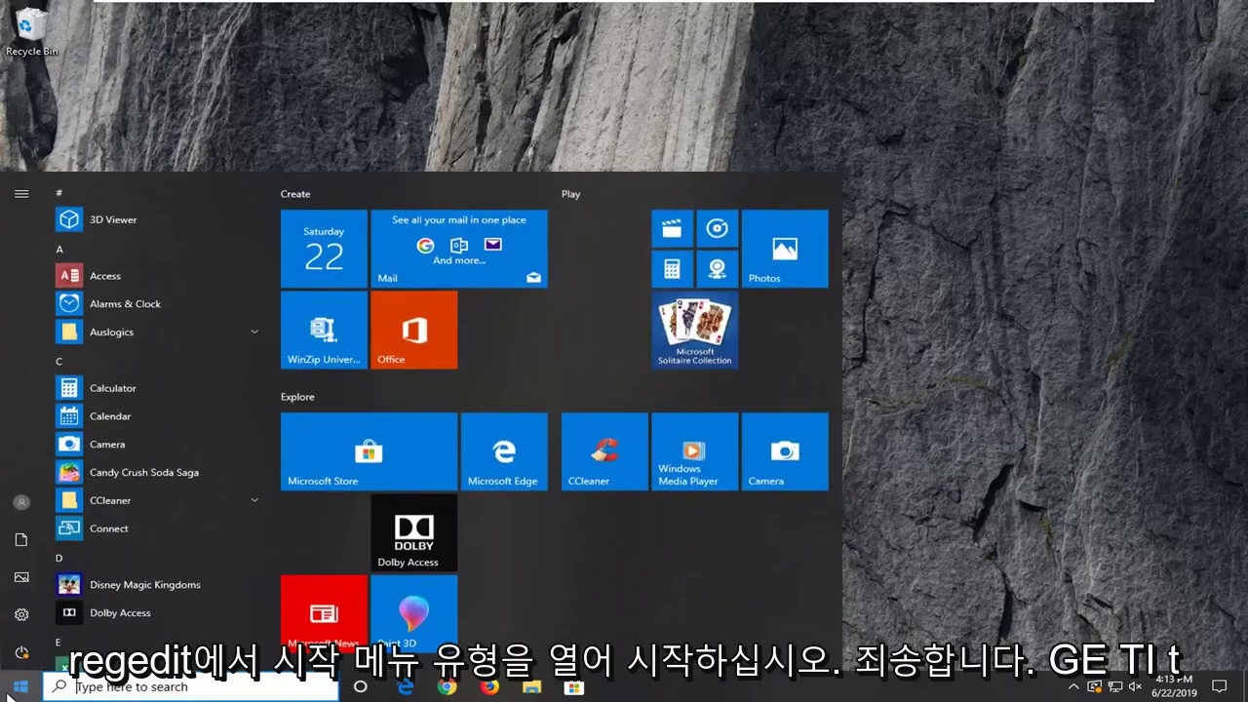
{"action": "type", "text": "regedit"}
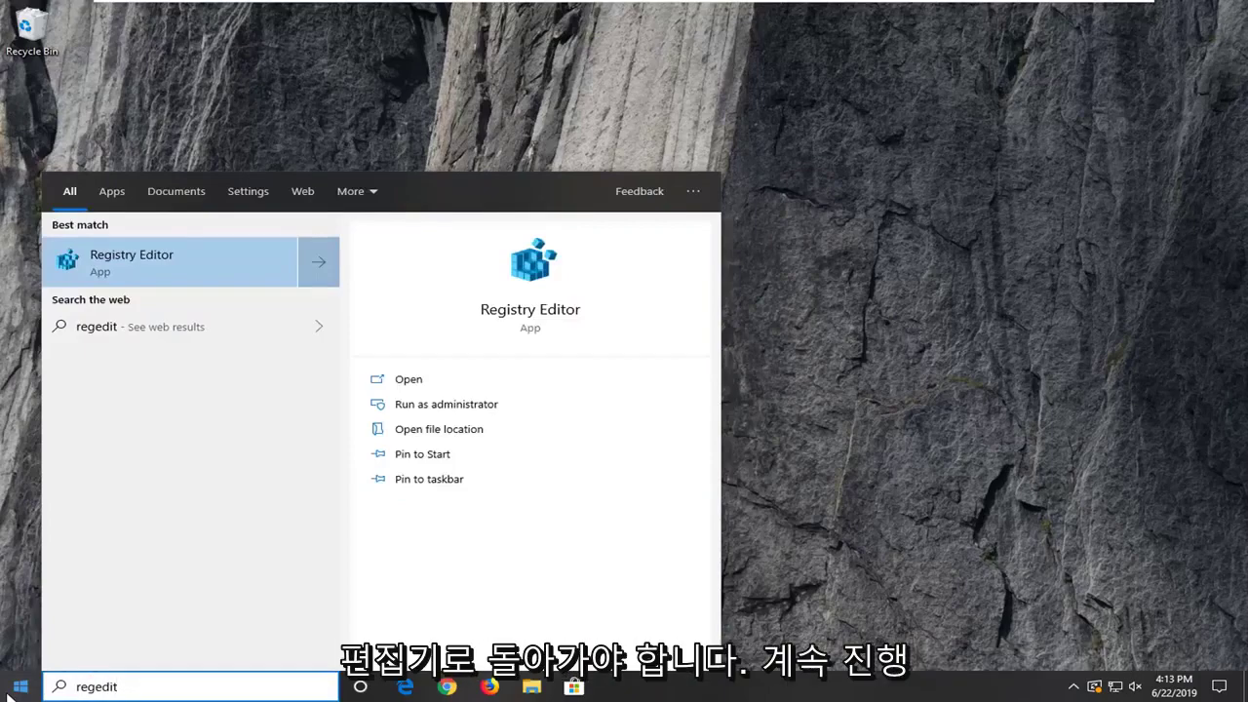
{"action": "right_click", "coordinate": [142, 271]}
{"action": "left_click", "coordinate": [181, 286]}
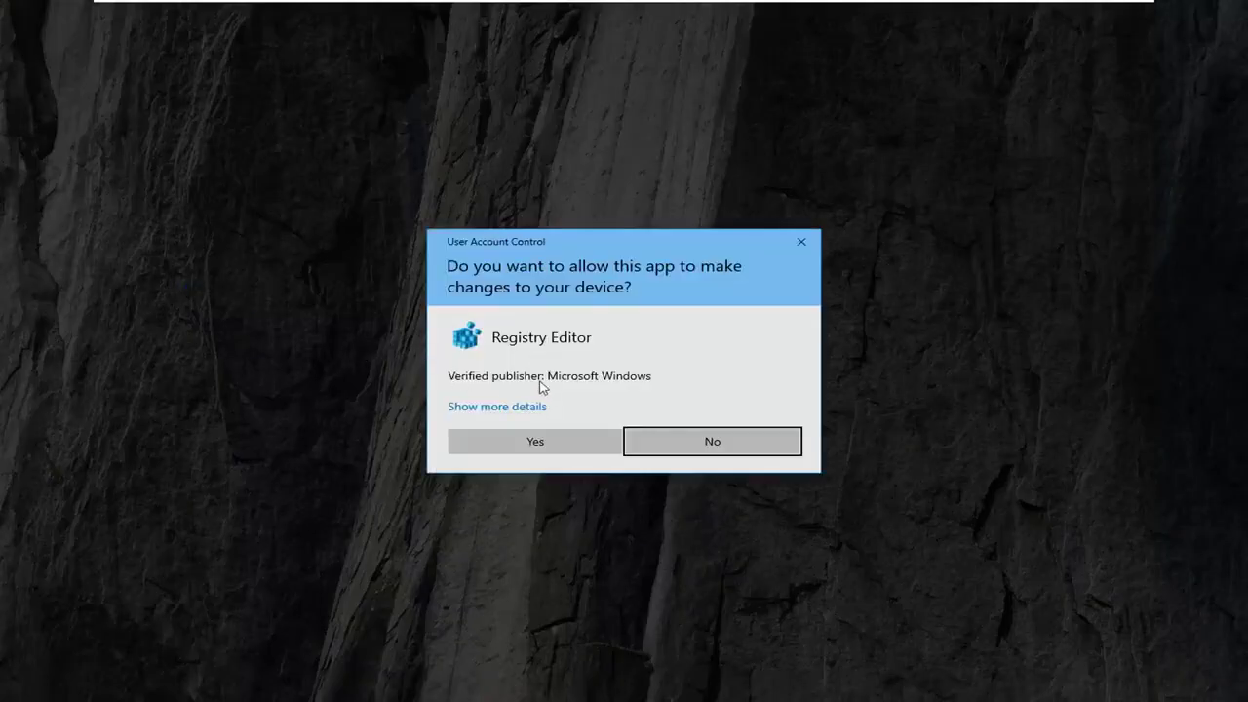
Approve the UAC prompt, collapse HKEY_CURRENT_USER and select the Computer root
{"action": "left_click", "coordinate": [534, 440]}
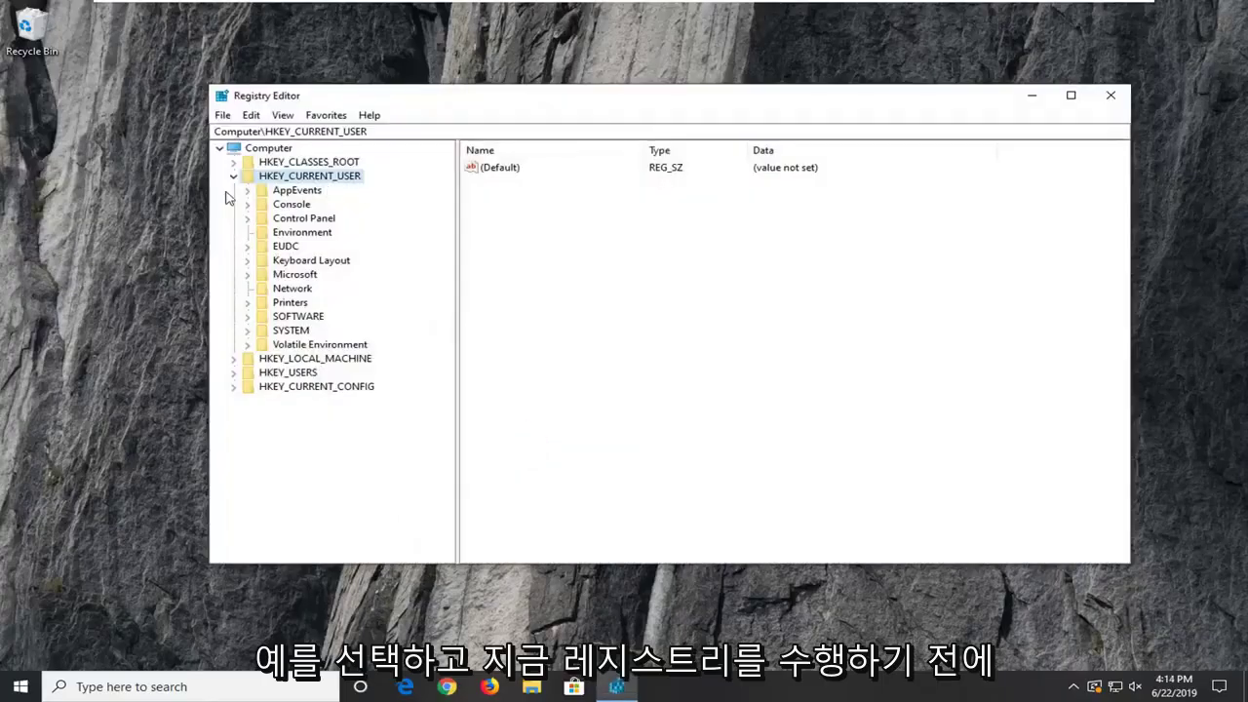
{"action": "left_click", "coordinate": [233, 177]}
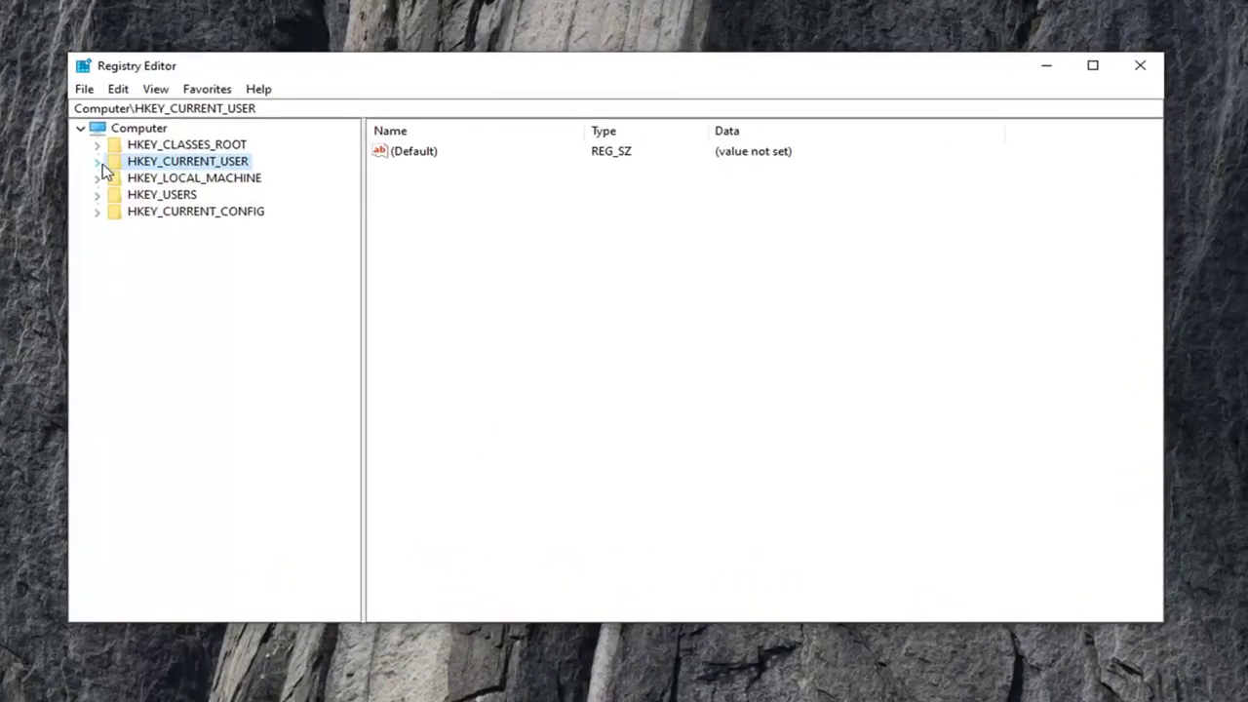
{"action": "left_click", "coordinate": [114, 132]}
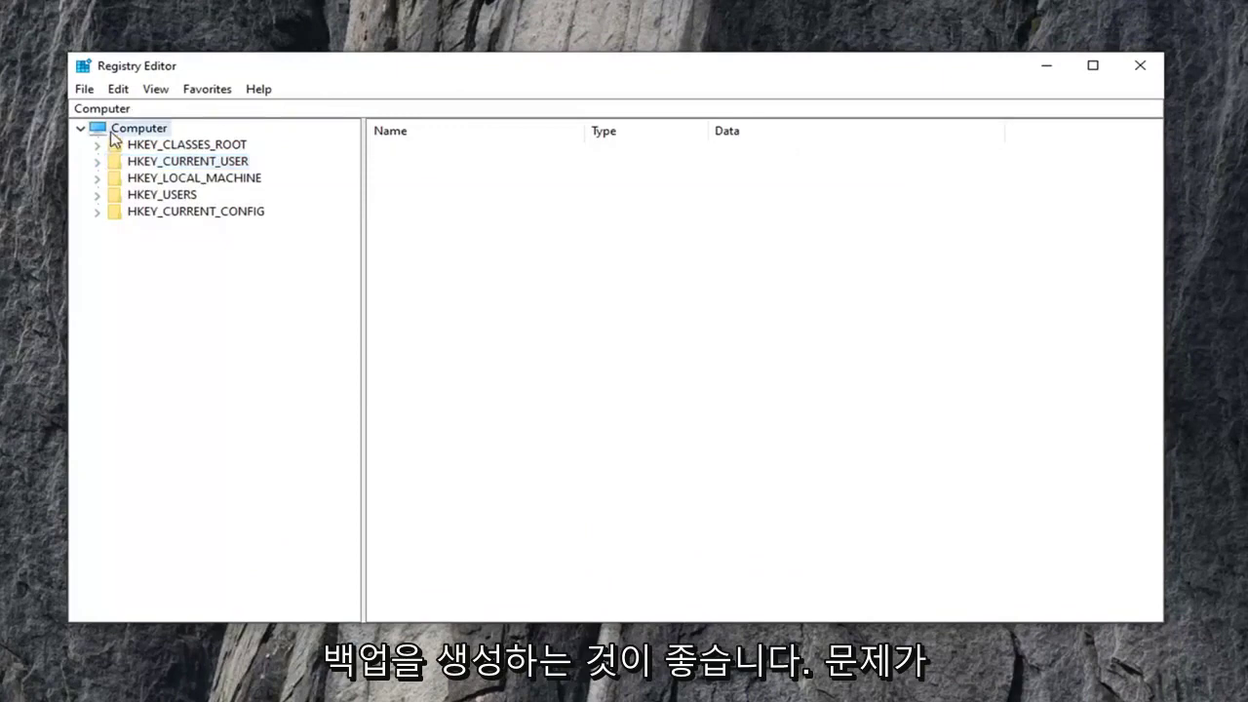
Bring up the Export Registry File dialog from the File menu, then close it without exporting
{"action": "left_click", "coordinate": [84, 91]}
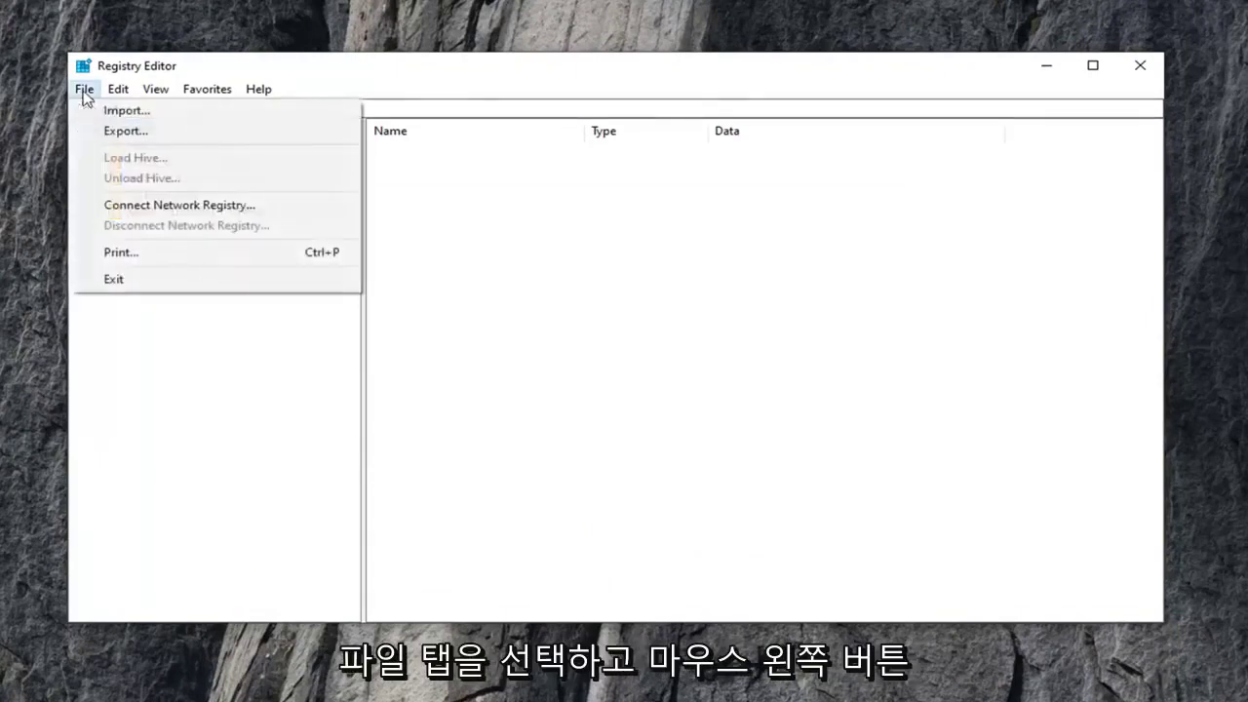
{"action": "left_click", "coordinate": [113, 131]}
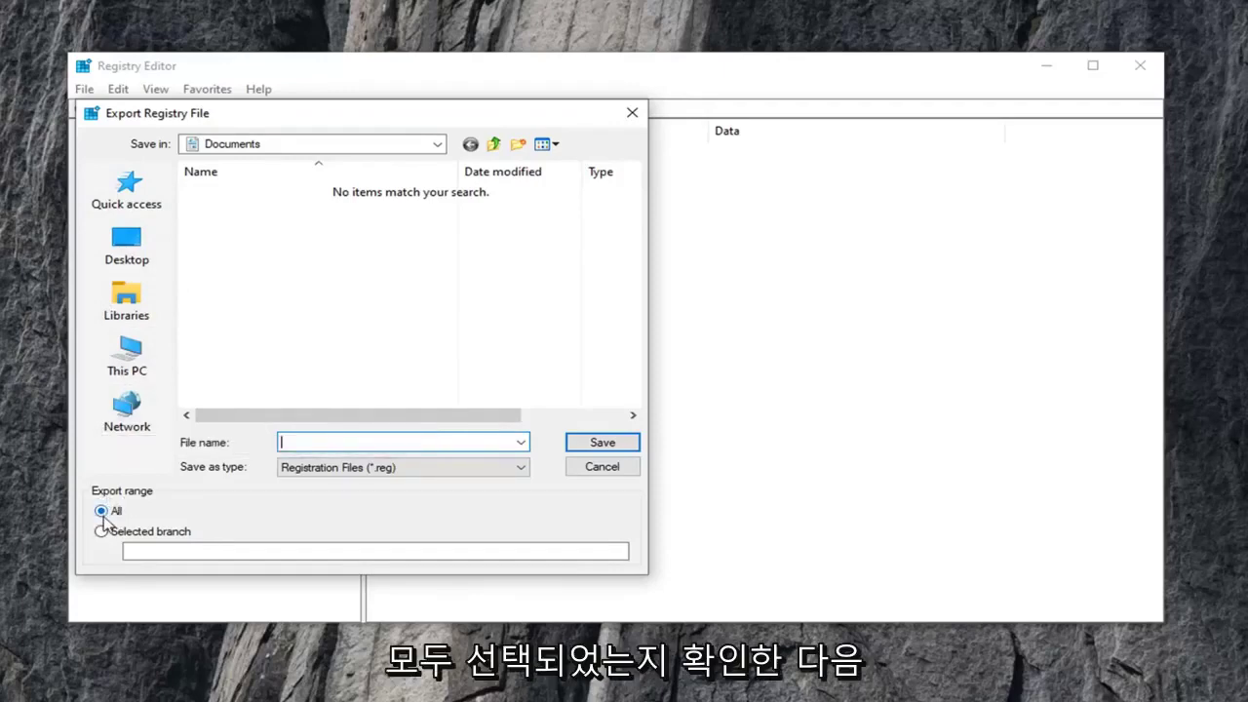
{"action": "left_click", "coordinate": [598, 465]}
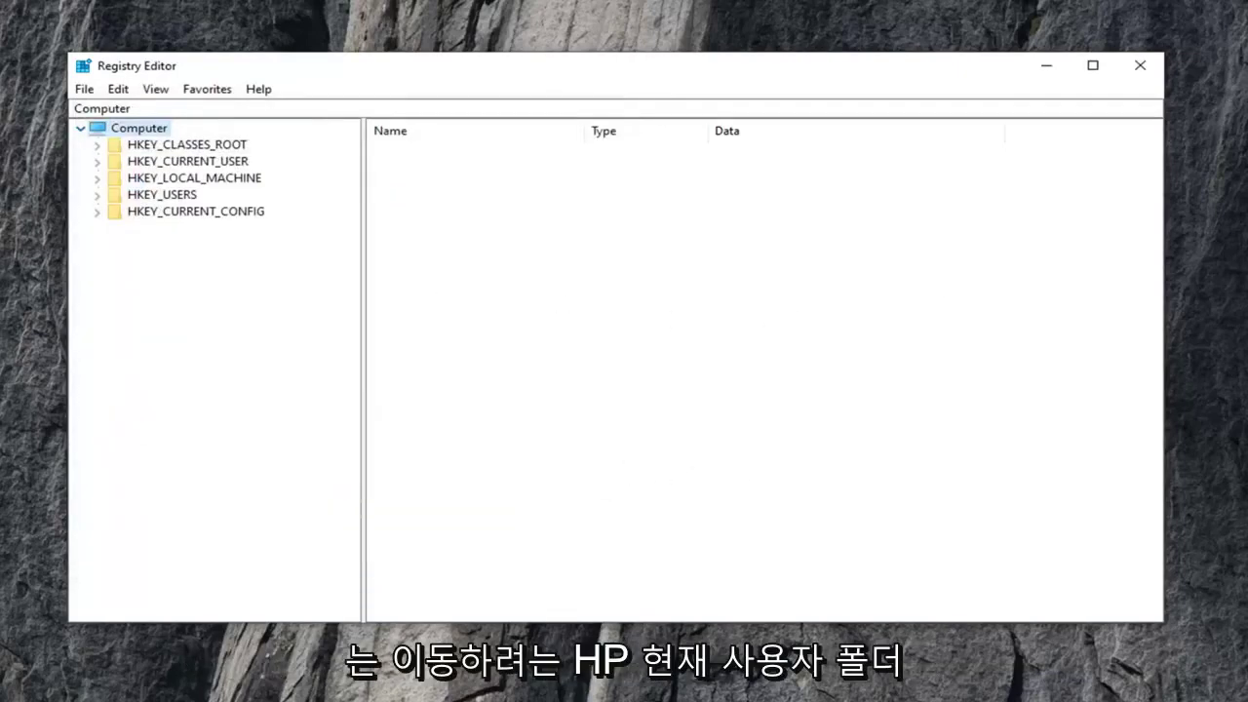
Expand HKEY_CURRENT_USER down through SOFTWARE and Microsoft to the Windows key
{"action": "left_click", "coordinate": [190, 166]}
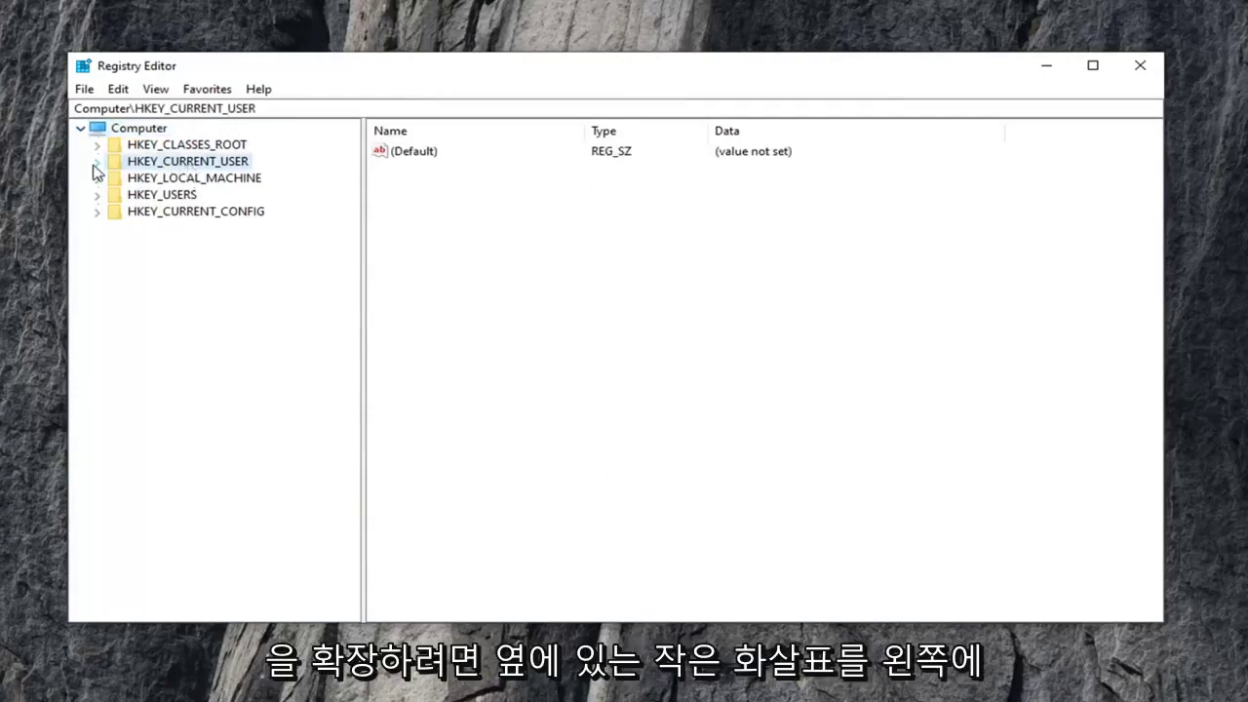
{"action": "double_click", "coordinate": [134, 168]}
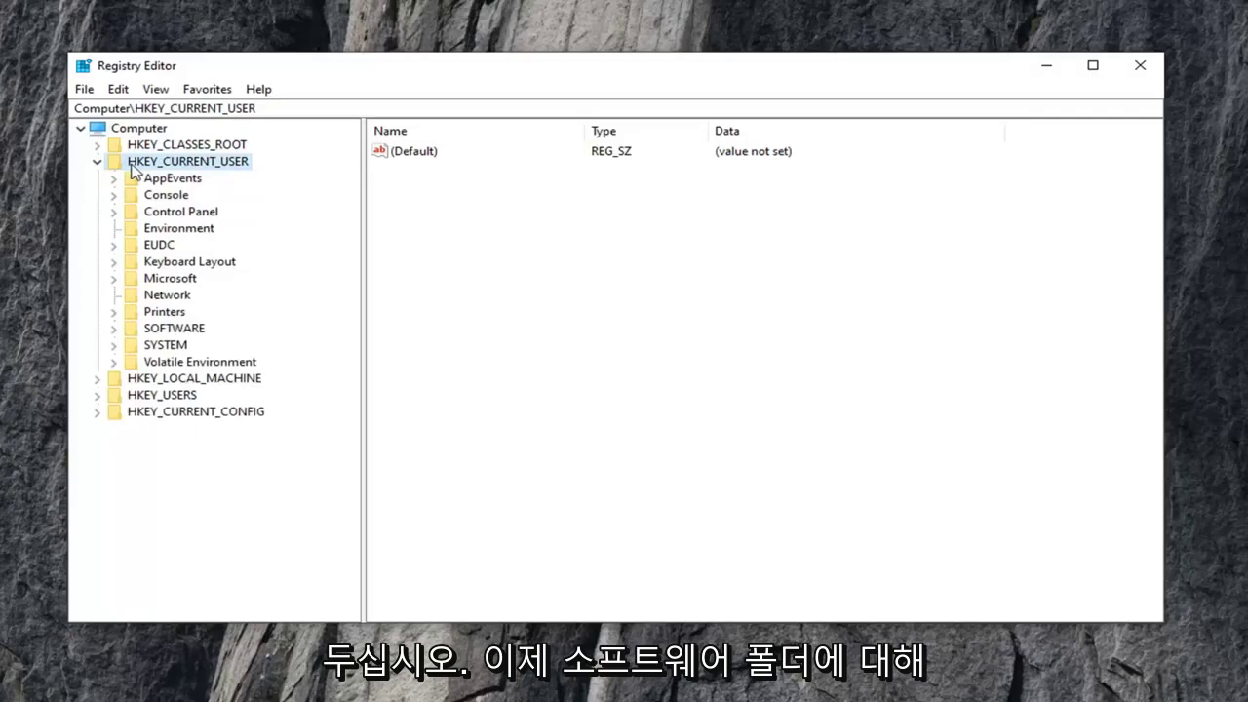
{"action": "double_click", "coordinate": [142, 332]}
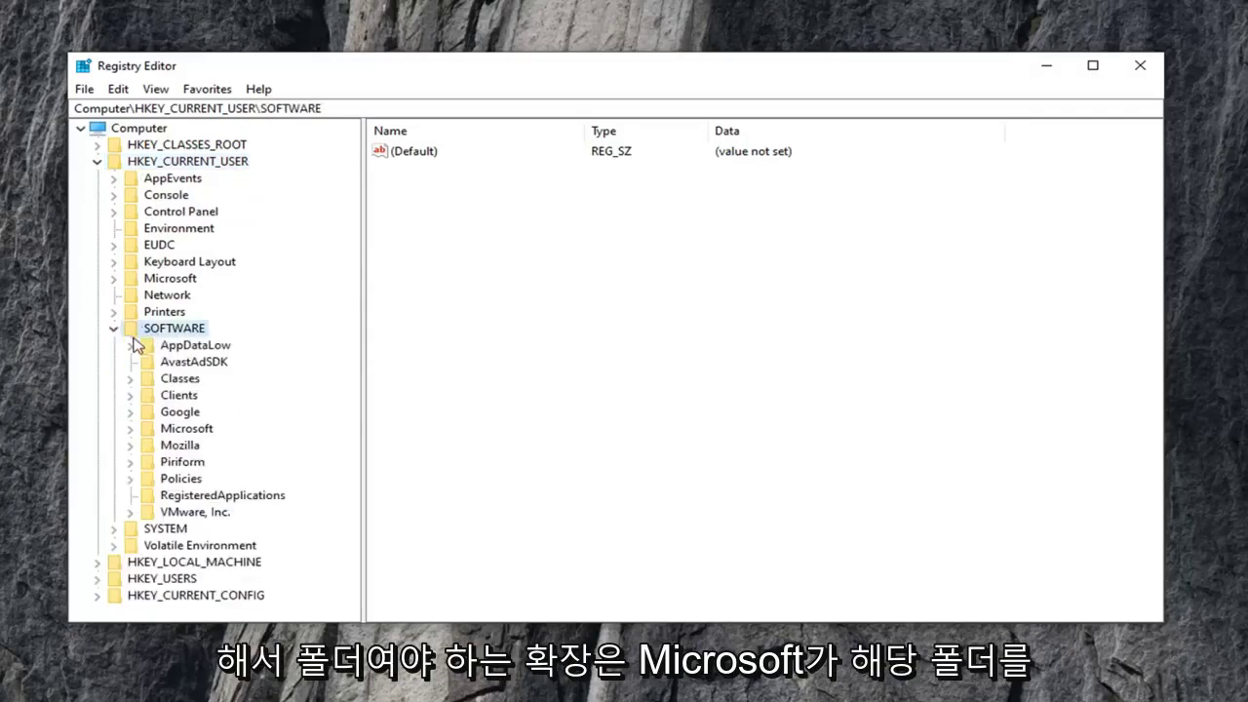
{"action": "left_click", "coordinate": [159, 430]}
{"action": "double_click", "coordinate": [161, 432]}
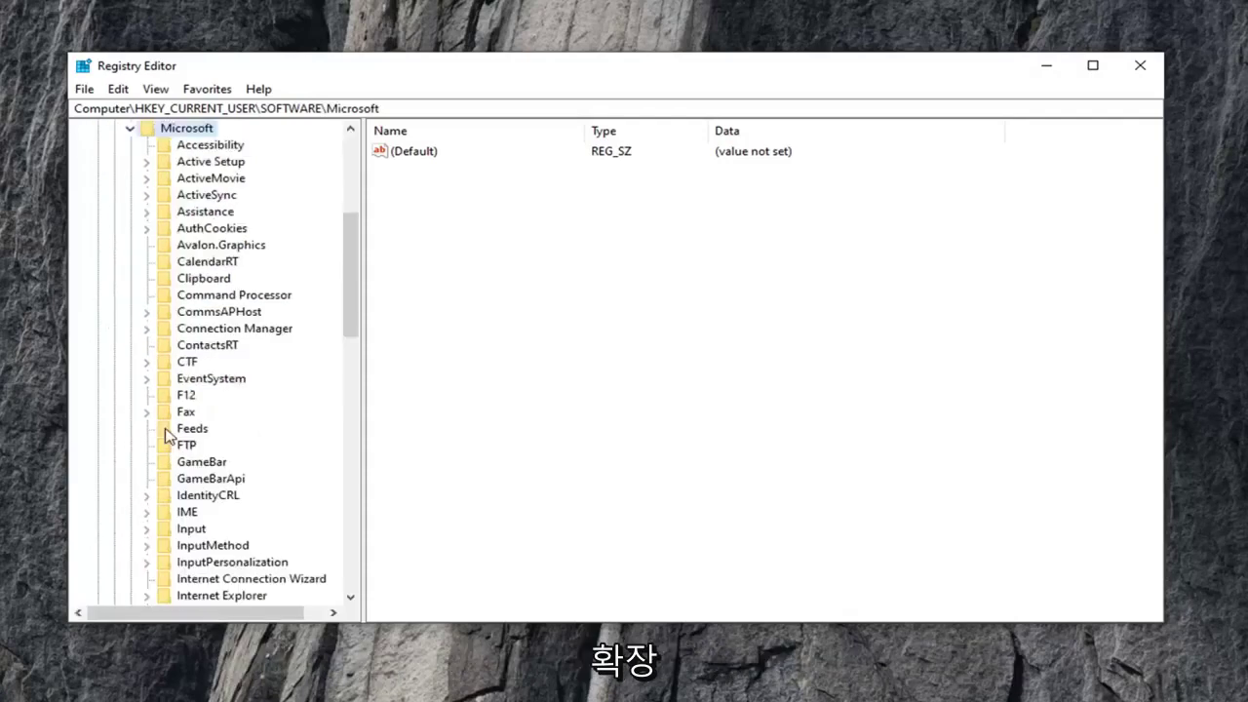
{"action": "scroll", "coordinate": [163, 433], "scroll_direction": "down", "scroll_amount": 15}
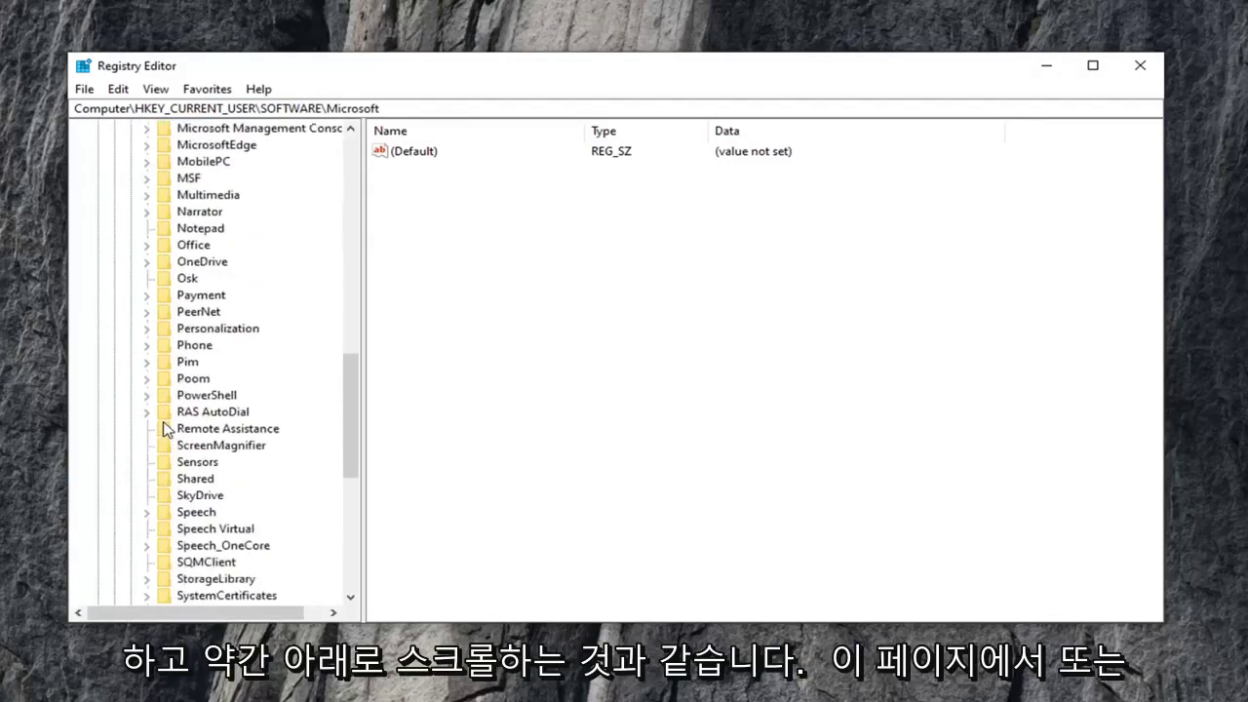
{"action": "scroll", "coordinate": [161, 430], "scroll_direction": "down", "scroll_amount": 1}
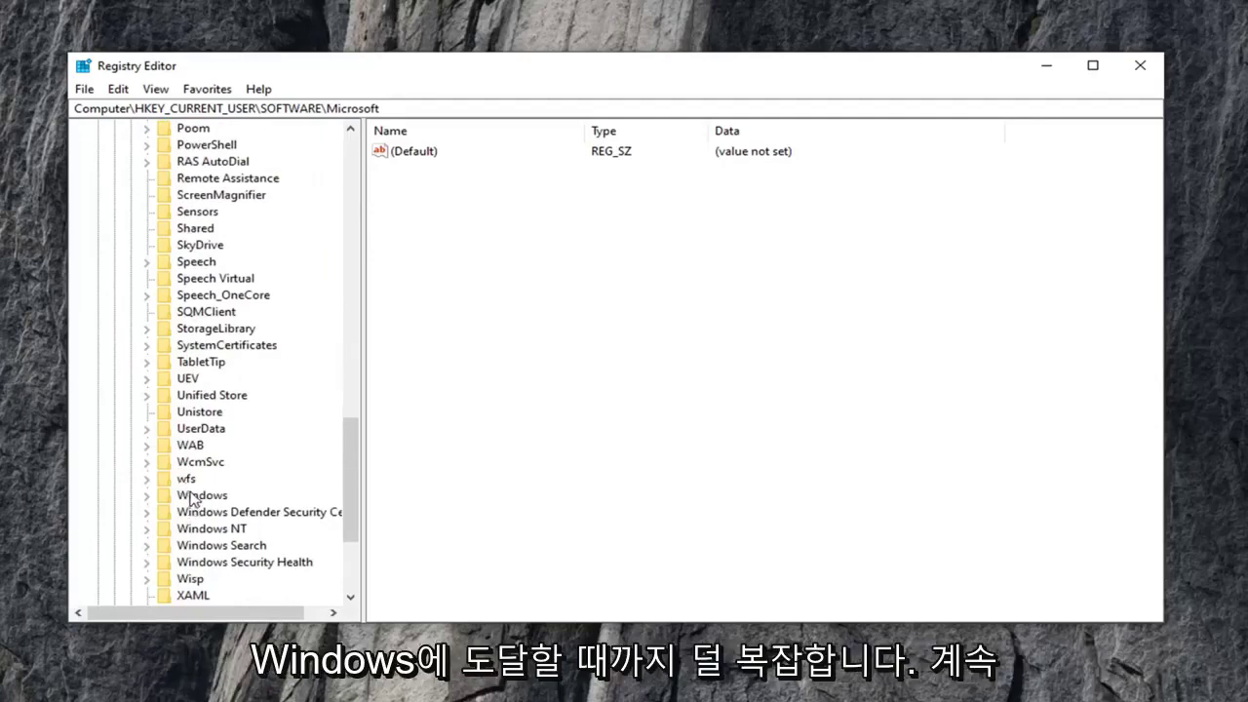
{"action": "double_click", "coordinate": [192, 497]}
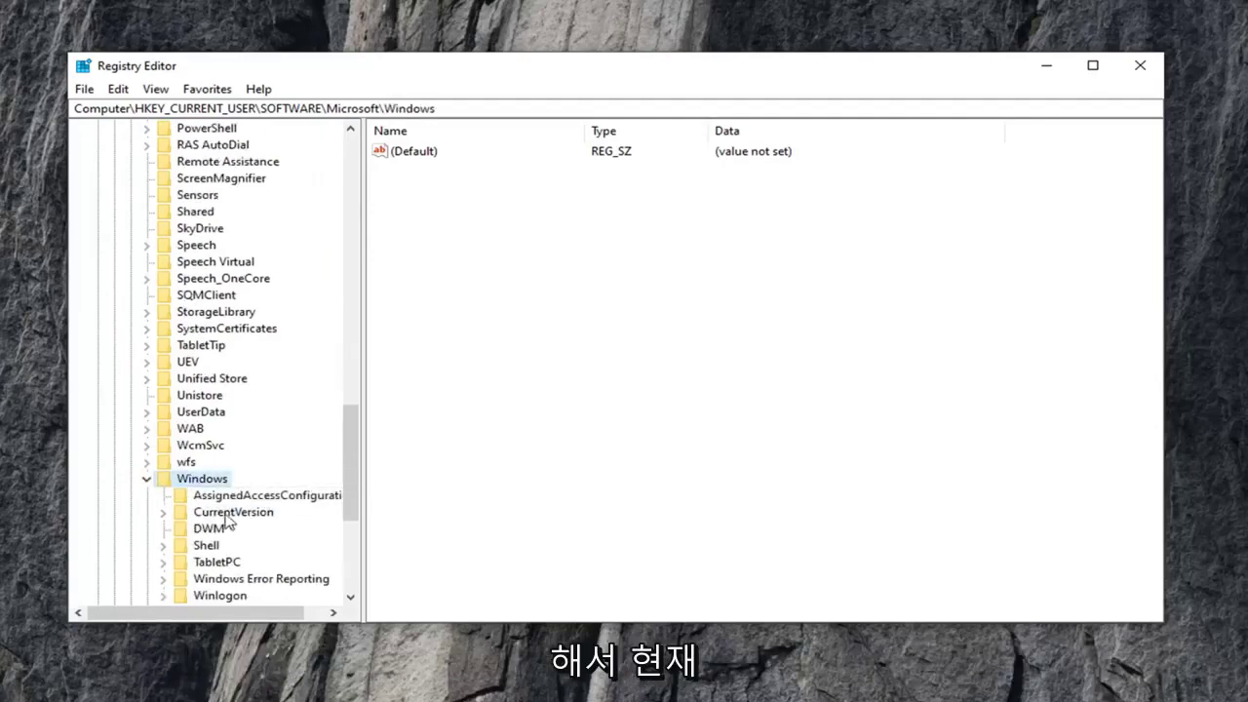
Expand CurrentVersion and Policies, then select the Policies\Explorer key
{"action": "left_click", "coordinate": [226, 513]}
{"action": "scroll", "coordinate": [180, 492], "scroll_direction": "down", "scroll_amount": 1}
{"action": "left_click", "coordinate": [167, 462]}
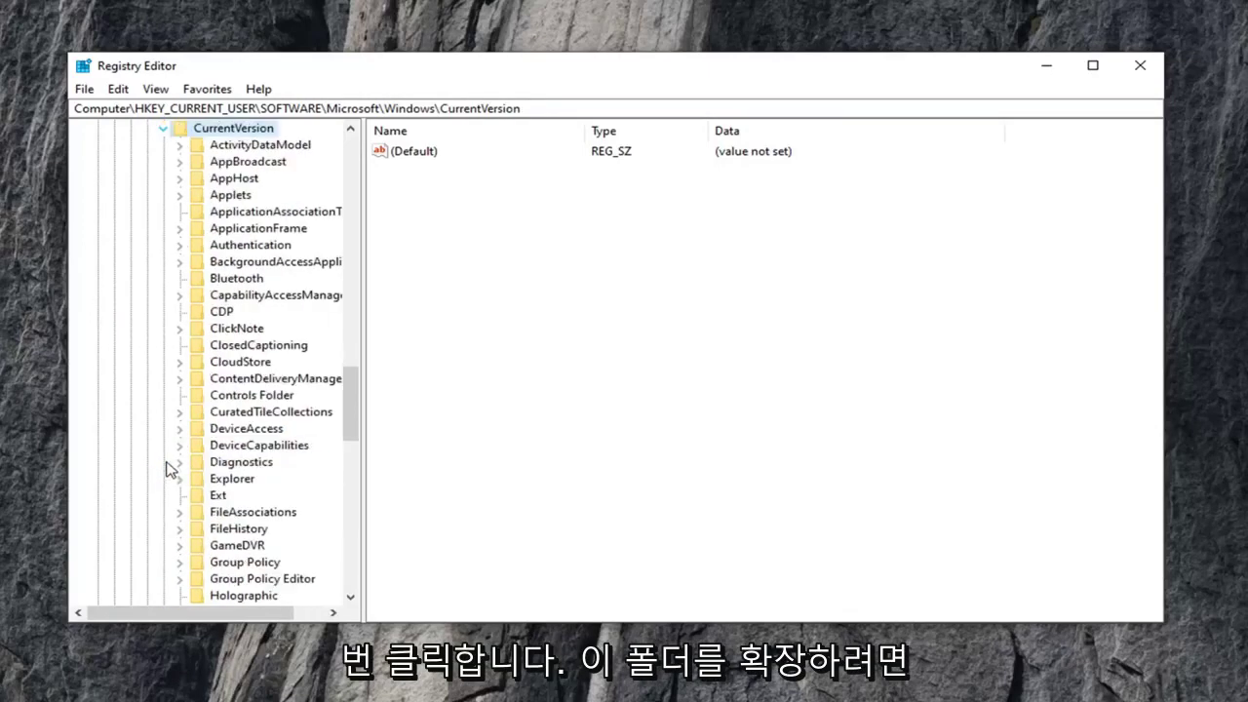
{"action": "scroll", "coordinate": [250, 430], "scroll_direction": "down", "scroll_amount": 3}
{"action": "scroll", "coordinate": [252, 430], "scroll_direction": "down", "scroll_amount": 4}
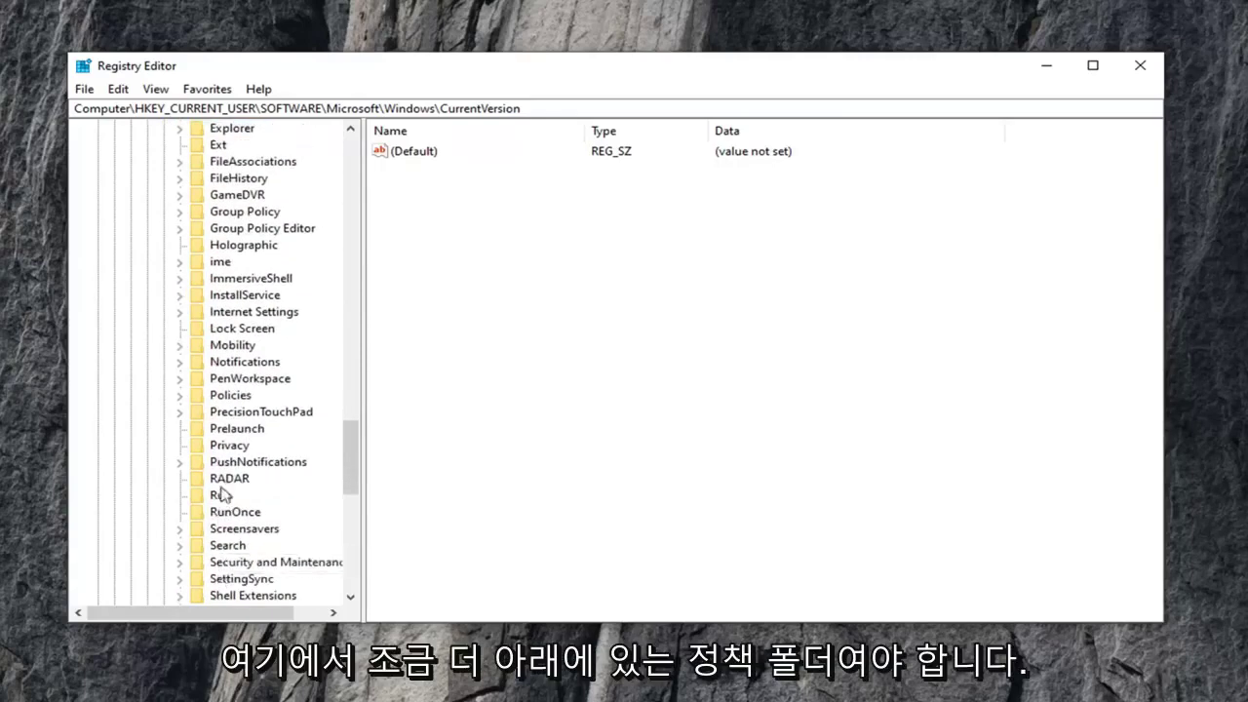
{"action": "left_click", "coordinate": [228, 400]}
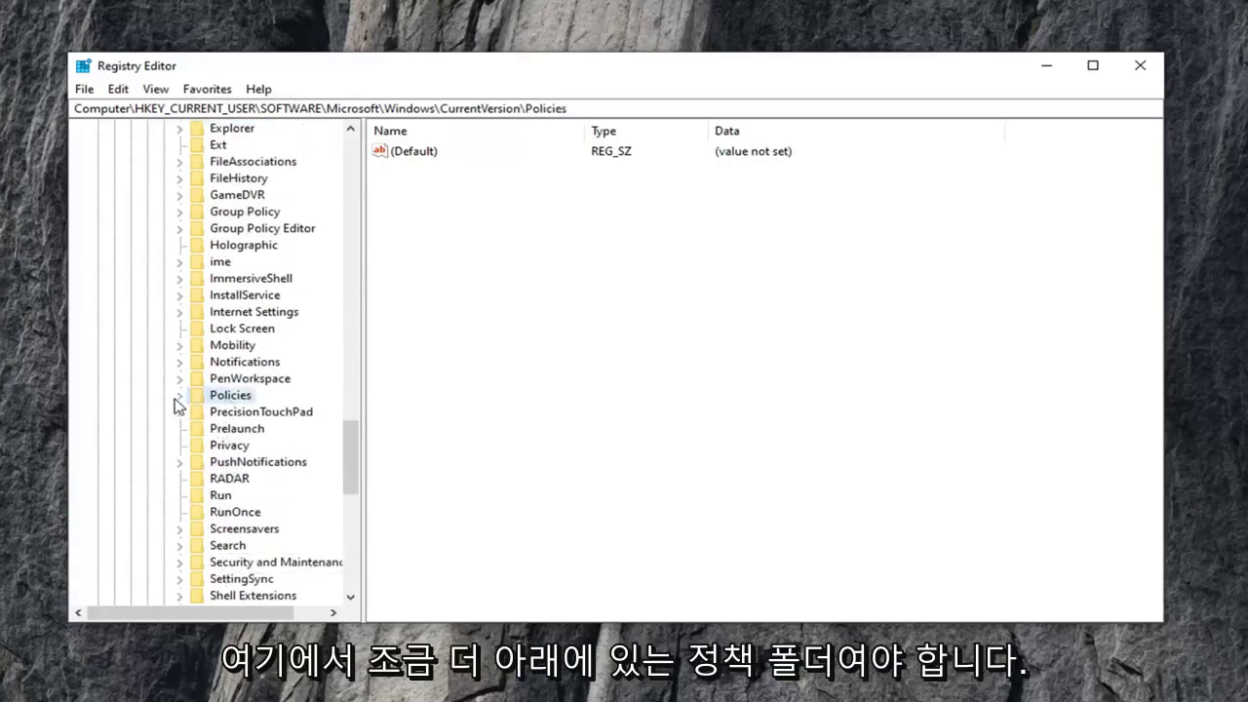
{"action": "left_click", "coordinate": [178, 396]}
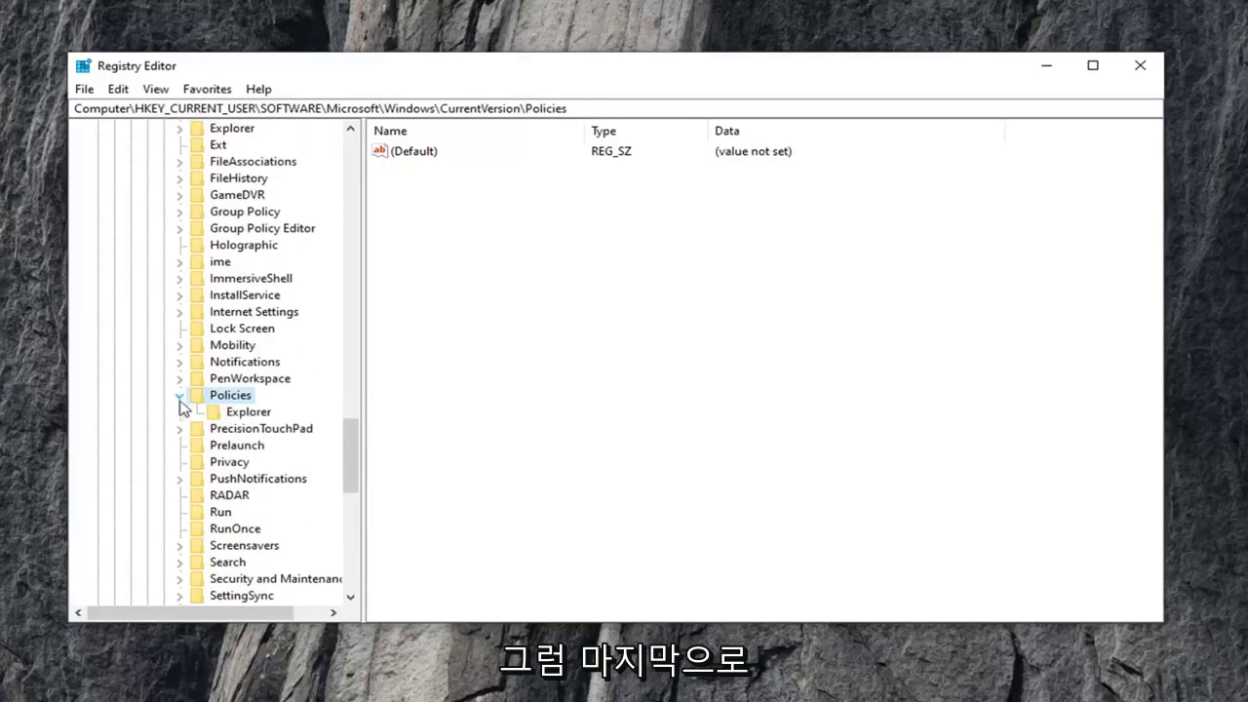
{"action": "left_click", "coordinate": [243, 413]}
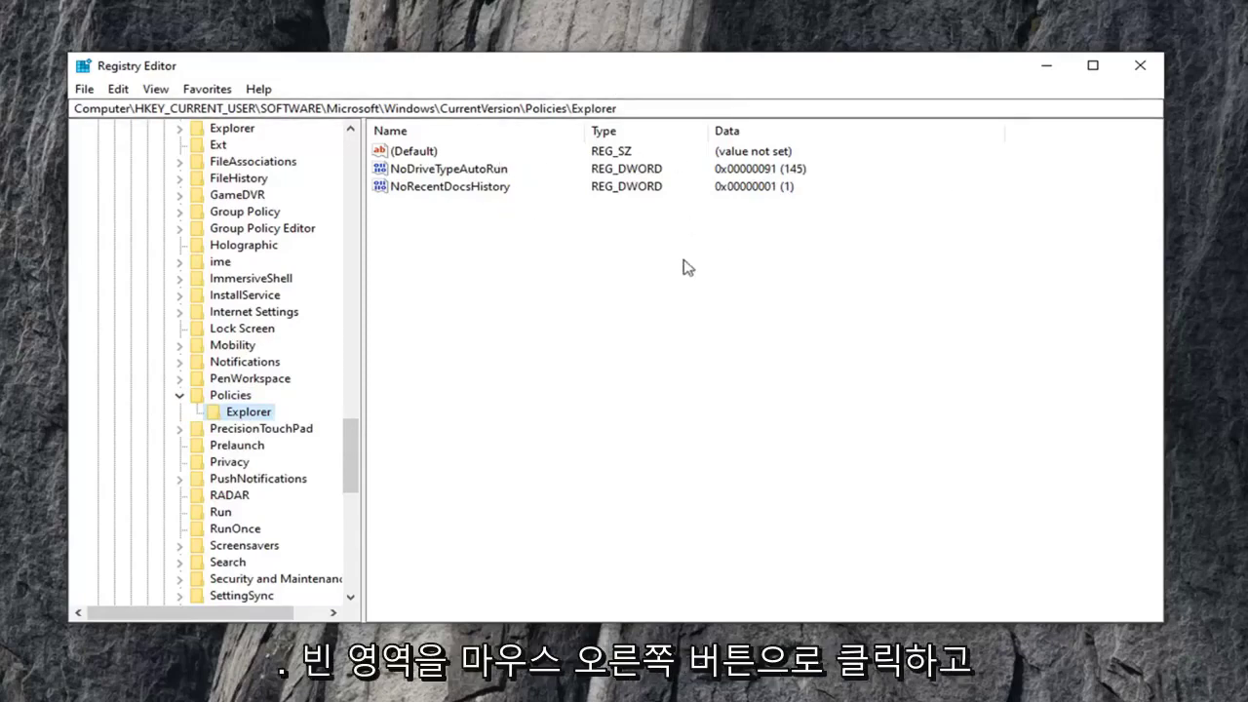
Add a DWORD (32-bit) value named NoWinKeys with data 0 to the Explorer key
{"action": "right_click", "coordinate": [424, 233]}
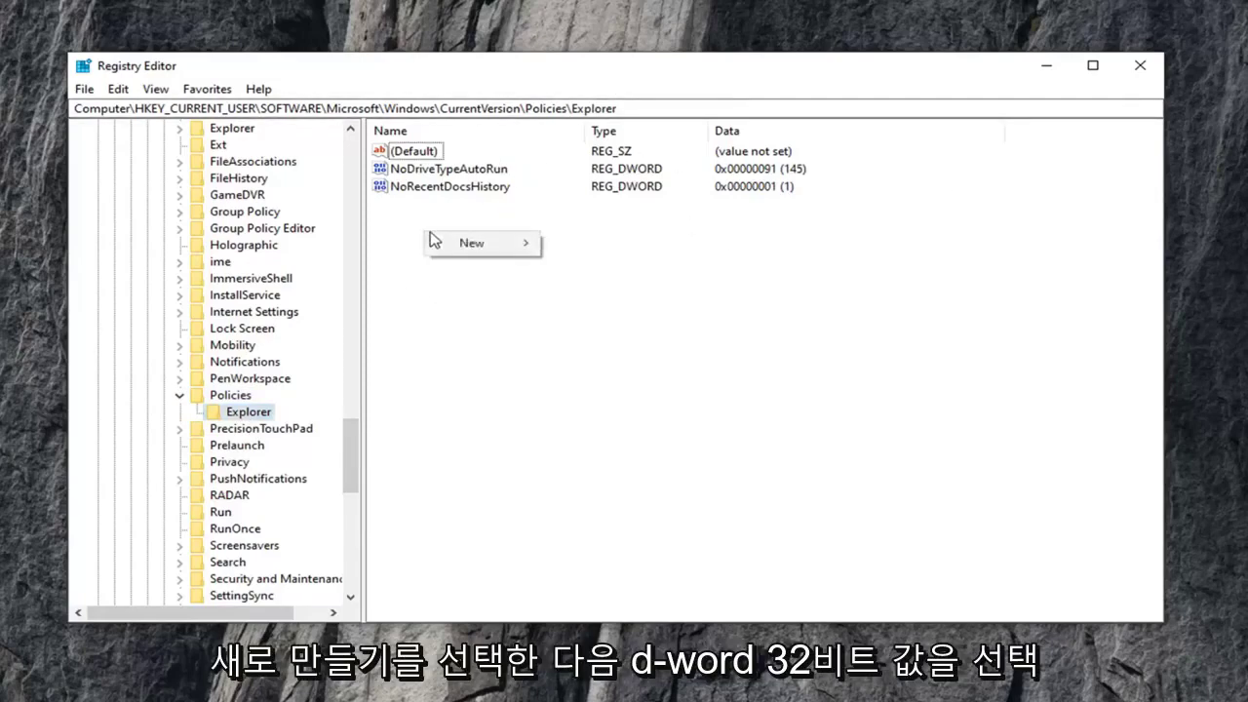
{"action": "mouse_move", "coordinate": [453, 245]}
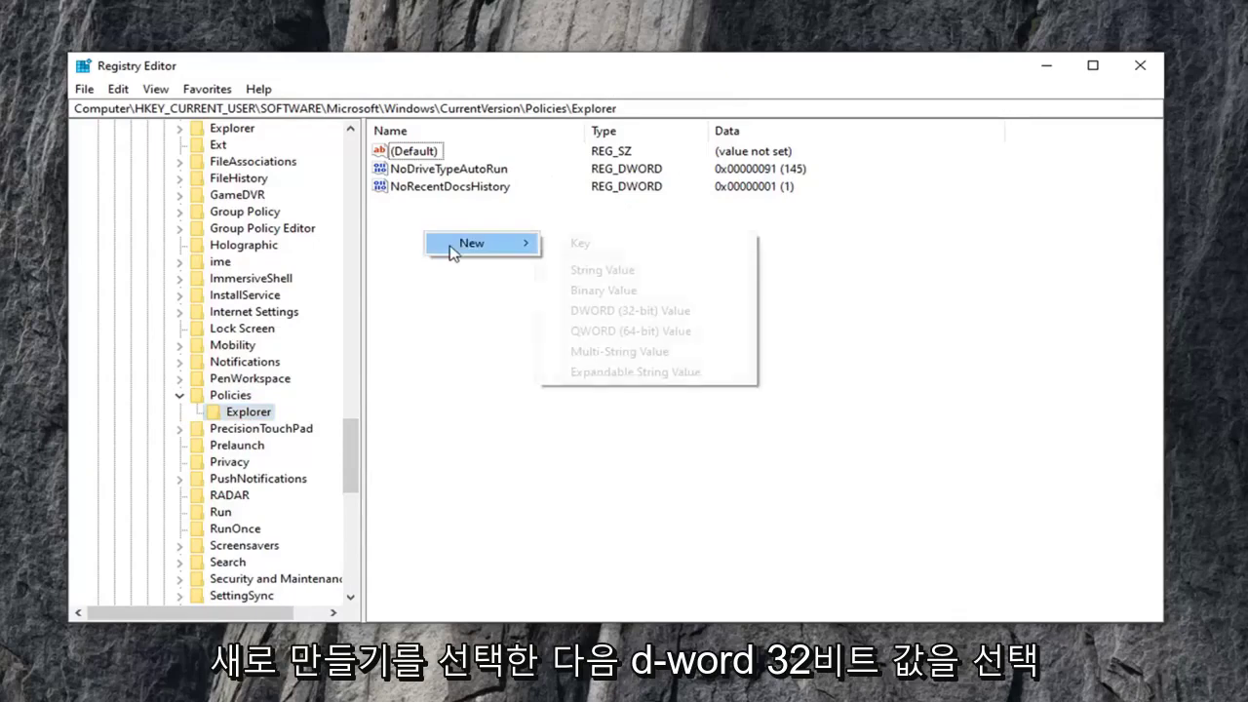
{"action": "left_click", "coordinate": [636, 314]}
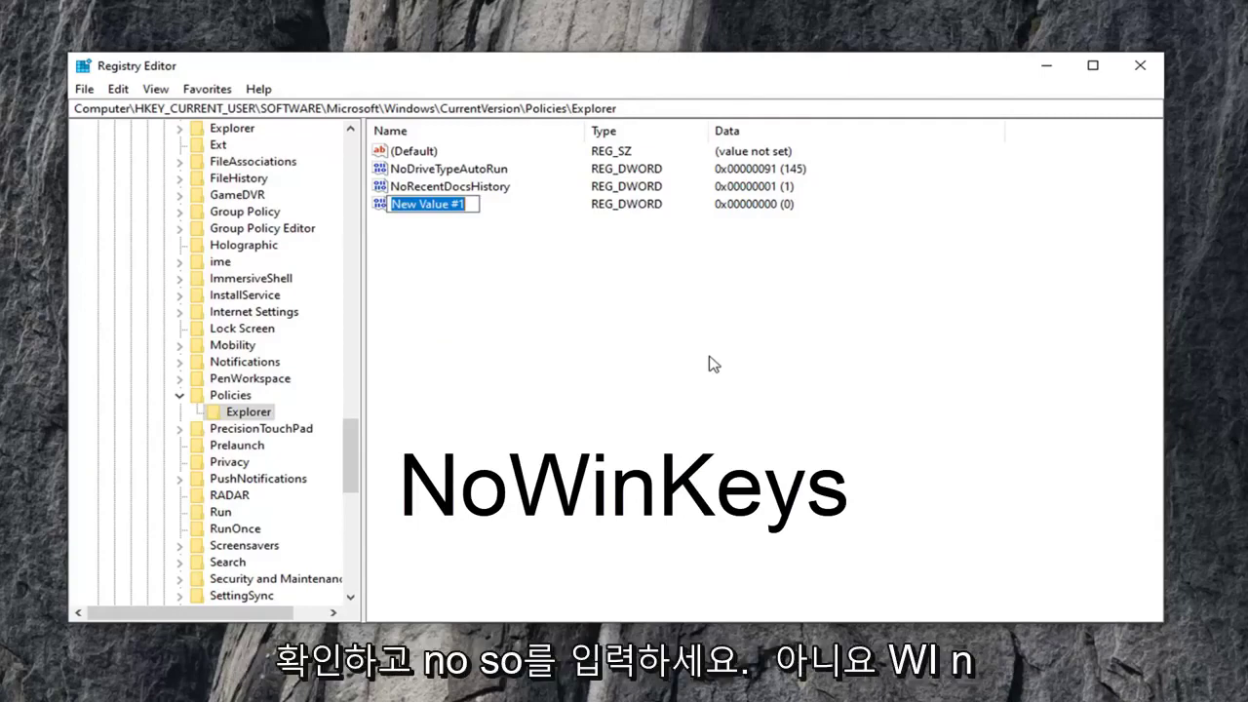
{"action": "type", "text": "No"}
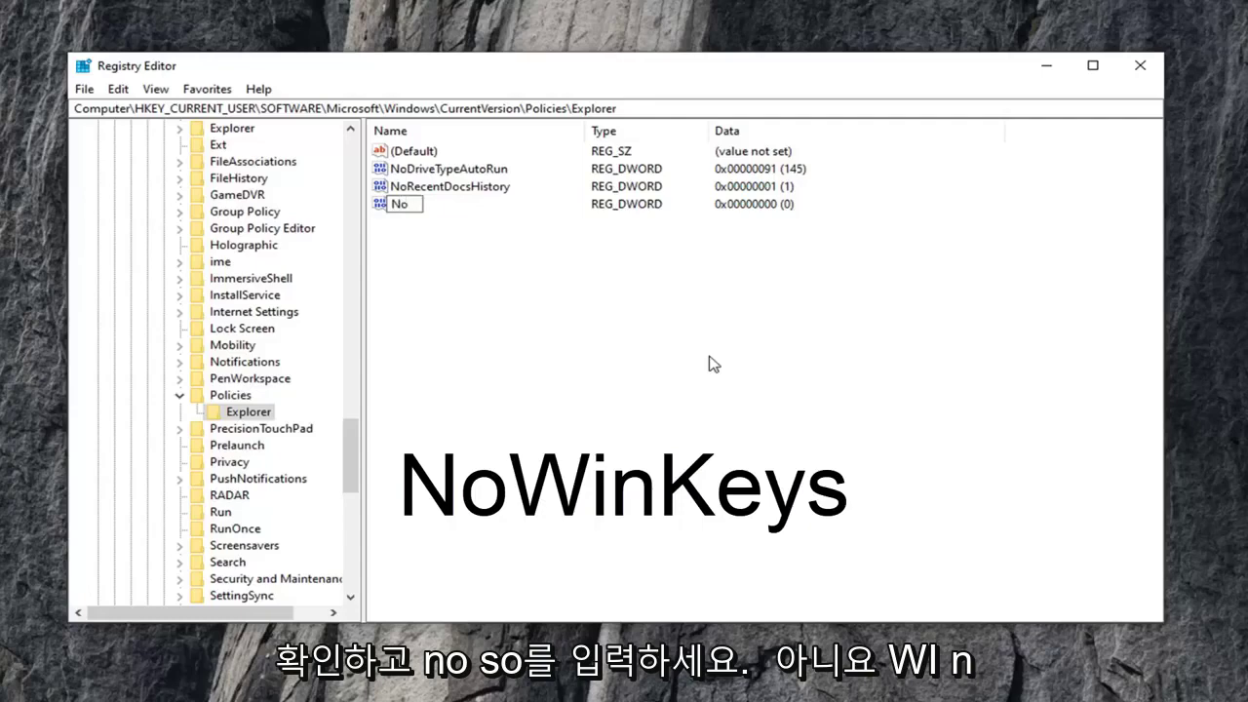
{"action": "type", "text": "W"}
{"action": "type", "text": "Keys"}
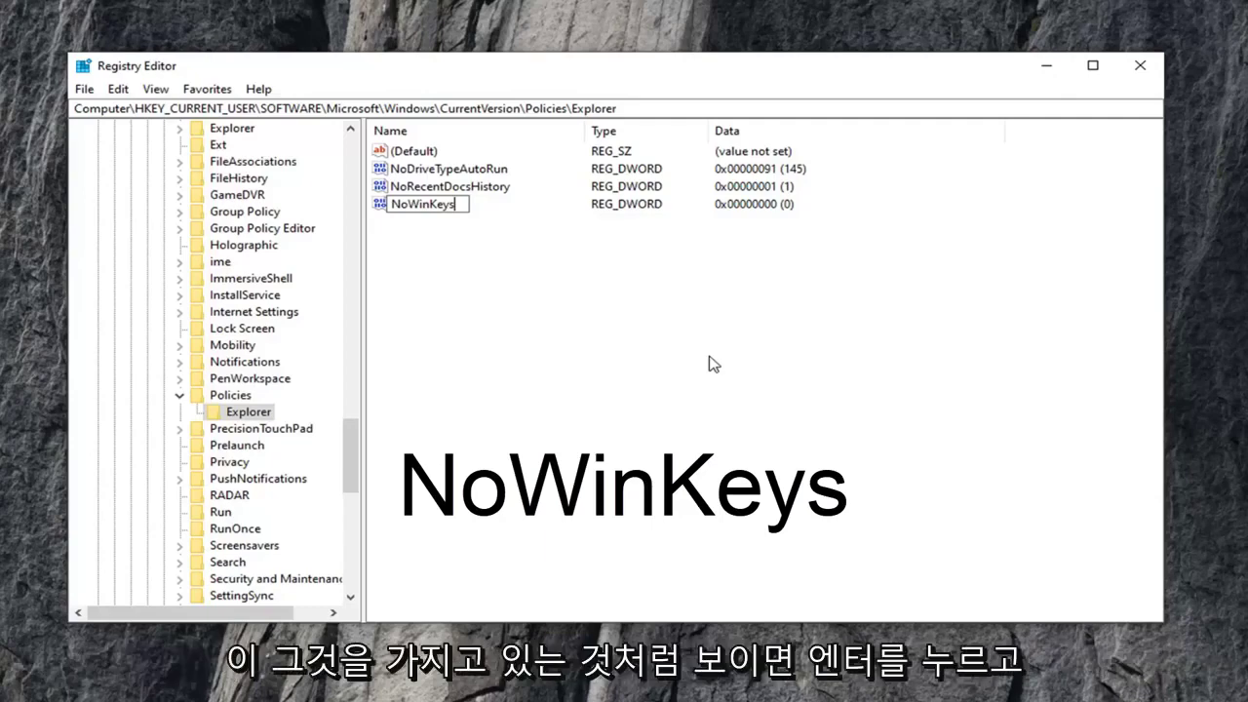
{"action": "key", "text": "Return"}
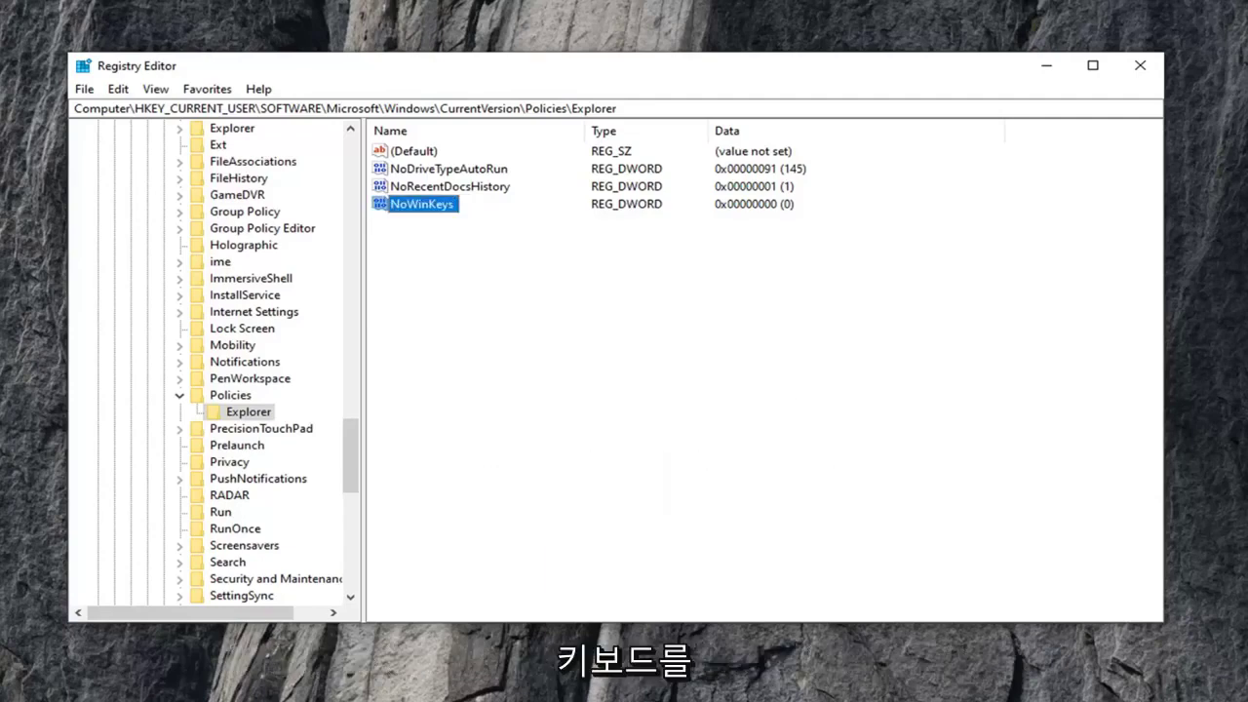
{"action": "double_click", "coordinate": [431, 209]}
{"action": "left_click_drag", "start_coordinate": [305, 159], "coordinate": [378, 170]}
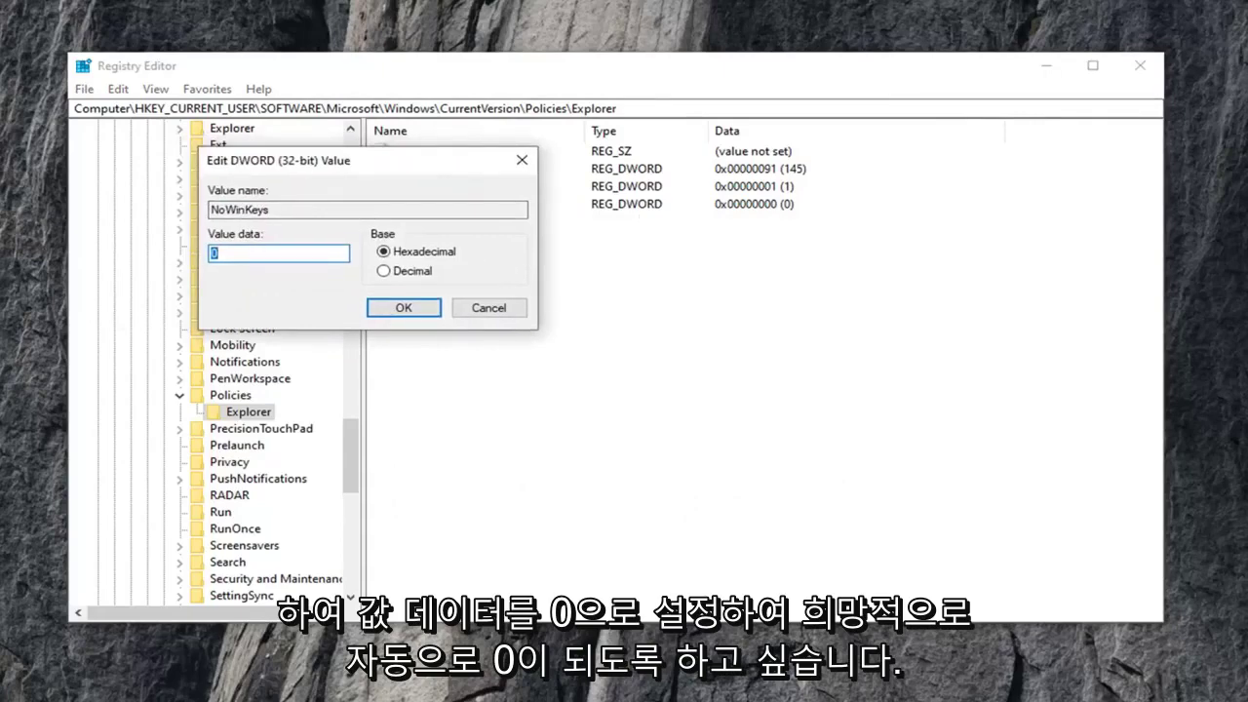
{"action": "left_click", "coordinate": [245, 254]}
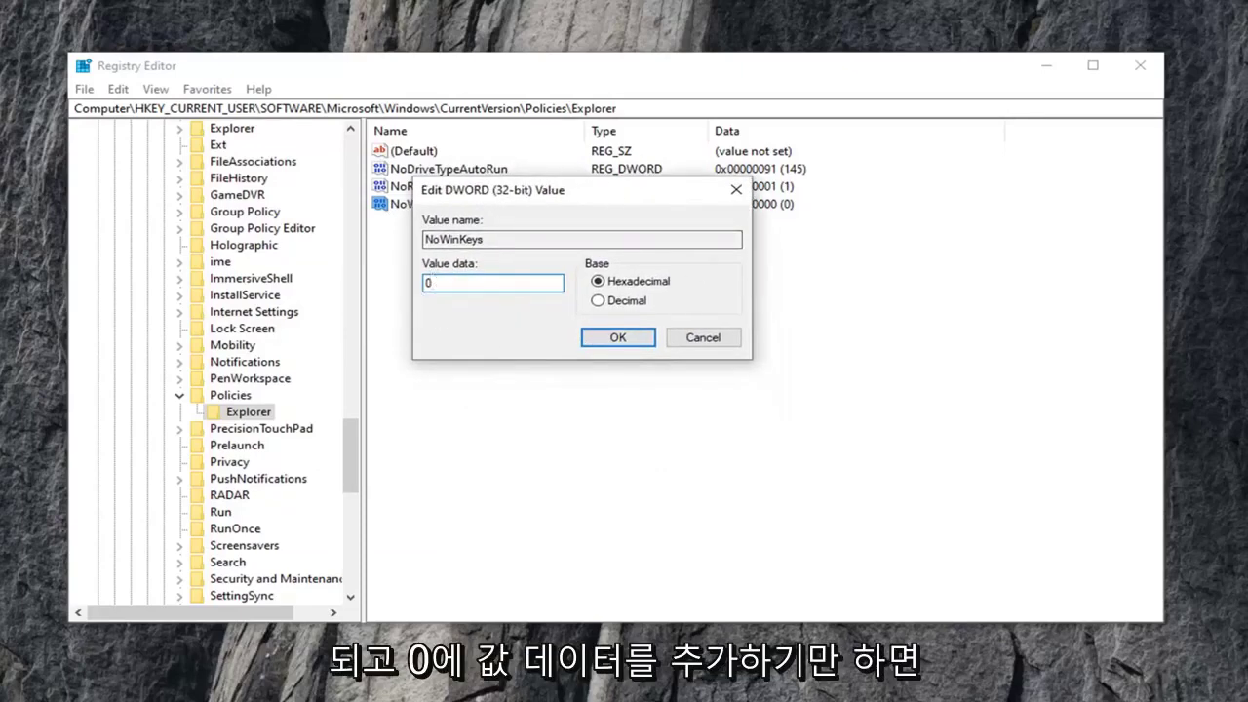
{"action": "left_click", "coordinate": [595, 341]}
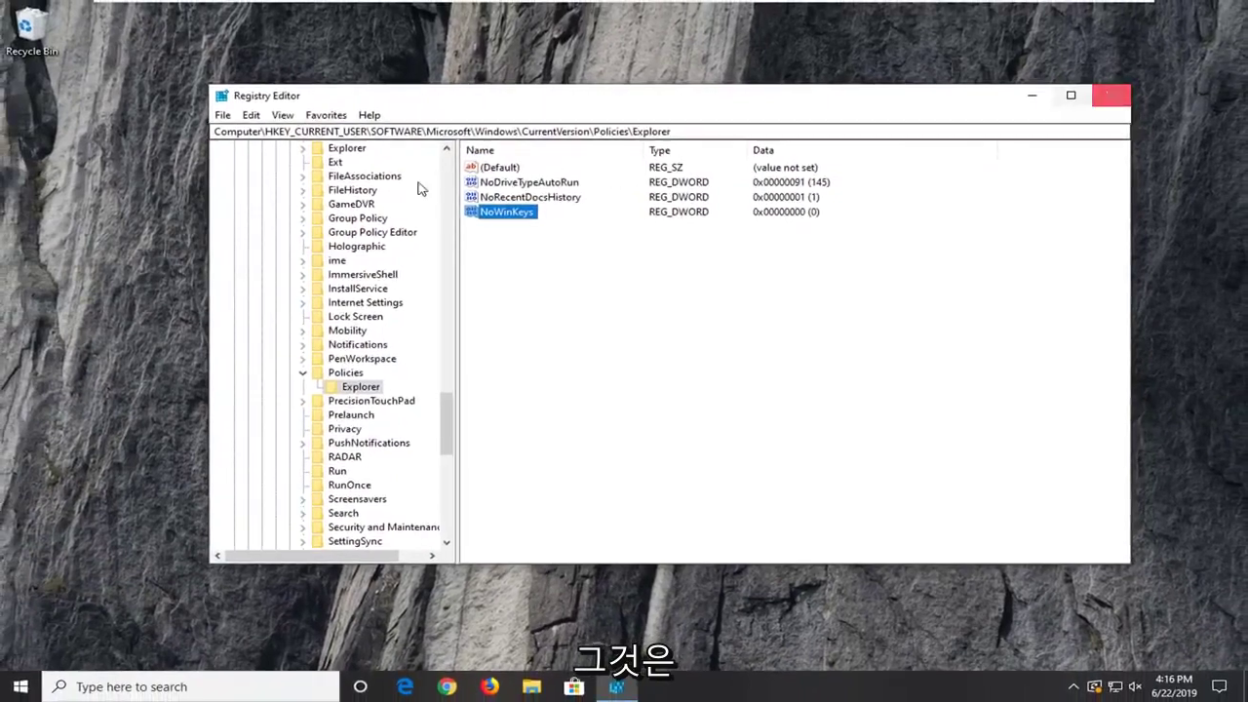
Collapse the tree from Policies back up to HKEY_CURRENT_USER and close Registry Editor
{"action": "left_click", "coordinate": [302, 372]}
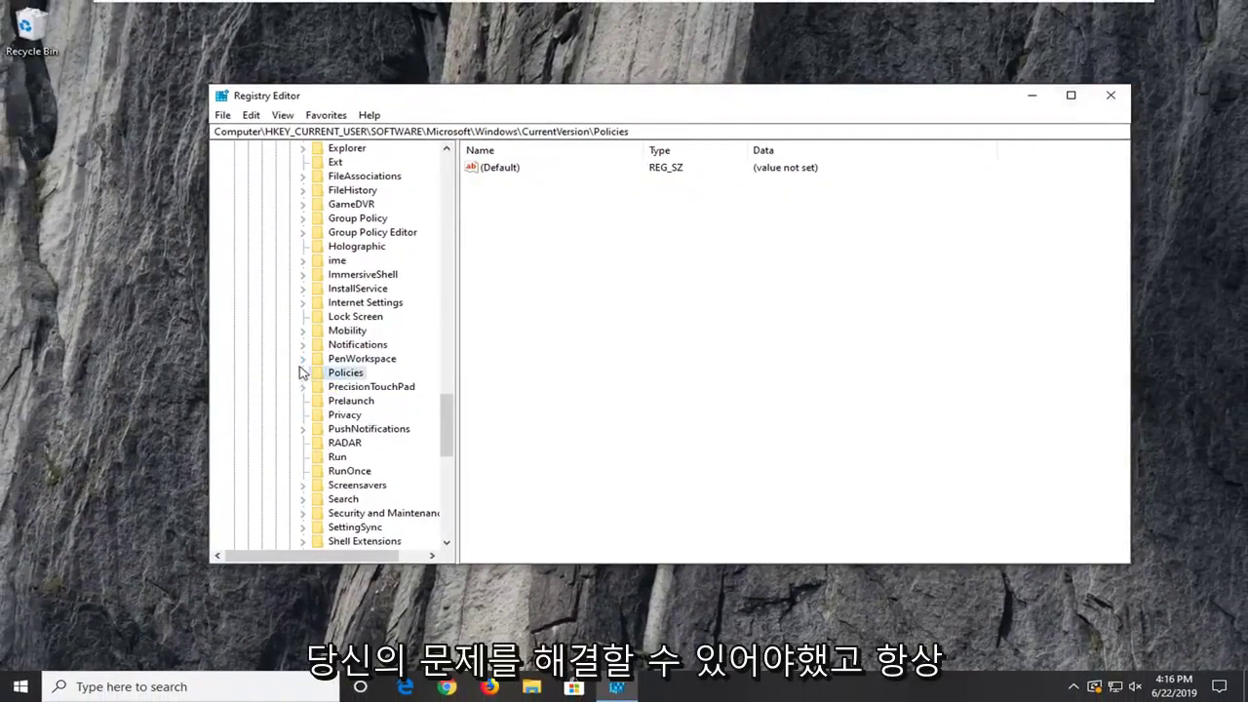
{"action": "scroll", "coordinate": [292, 364], "scroll_direction": "up", "scroll_amount": 15}
{"action": "left_click", "coordinate": [289, 443]}
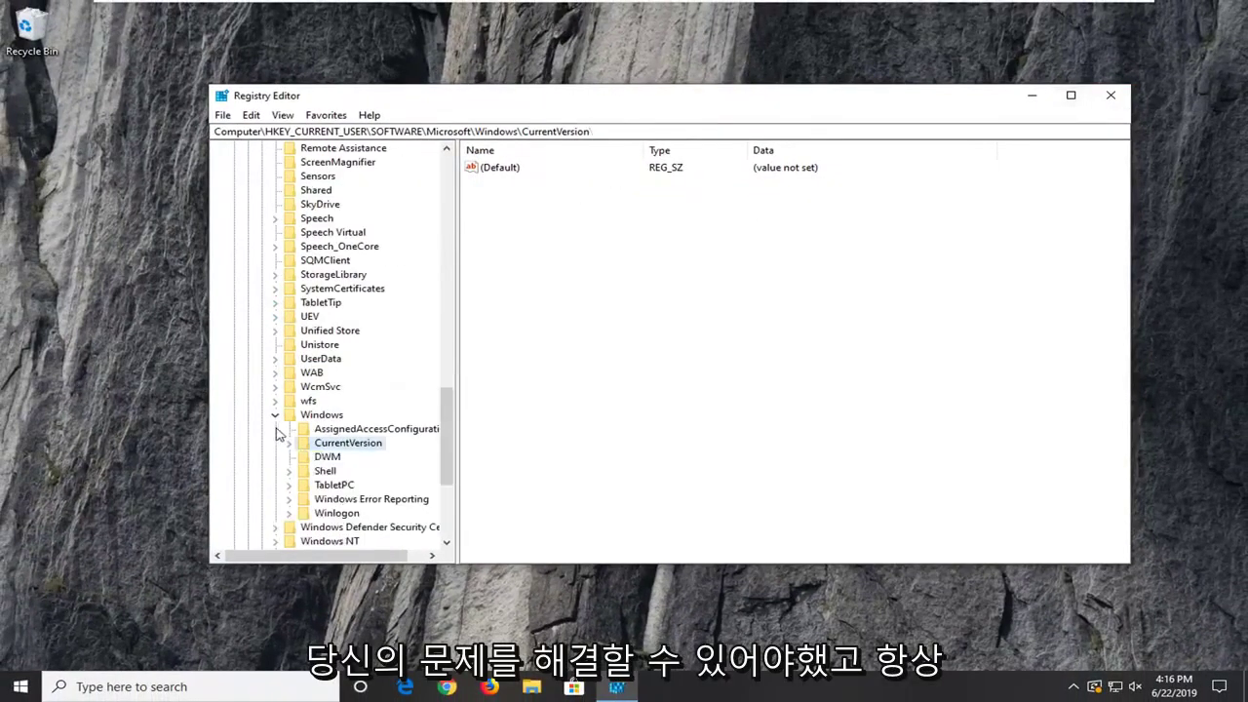
{"action": "left_click", "coordinate": [275, 414]}
{"action": "scroll", "coordinate": [284, 371], "scroll_direction": "up", "scroll_amount": 12}
{"action": "scroll", "coordinate": [285, 370], "scroll_direction": "up", "scroll_amount": 7}
{"action": "left_click", "coordinate": [261, 399]}
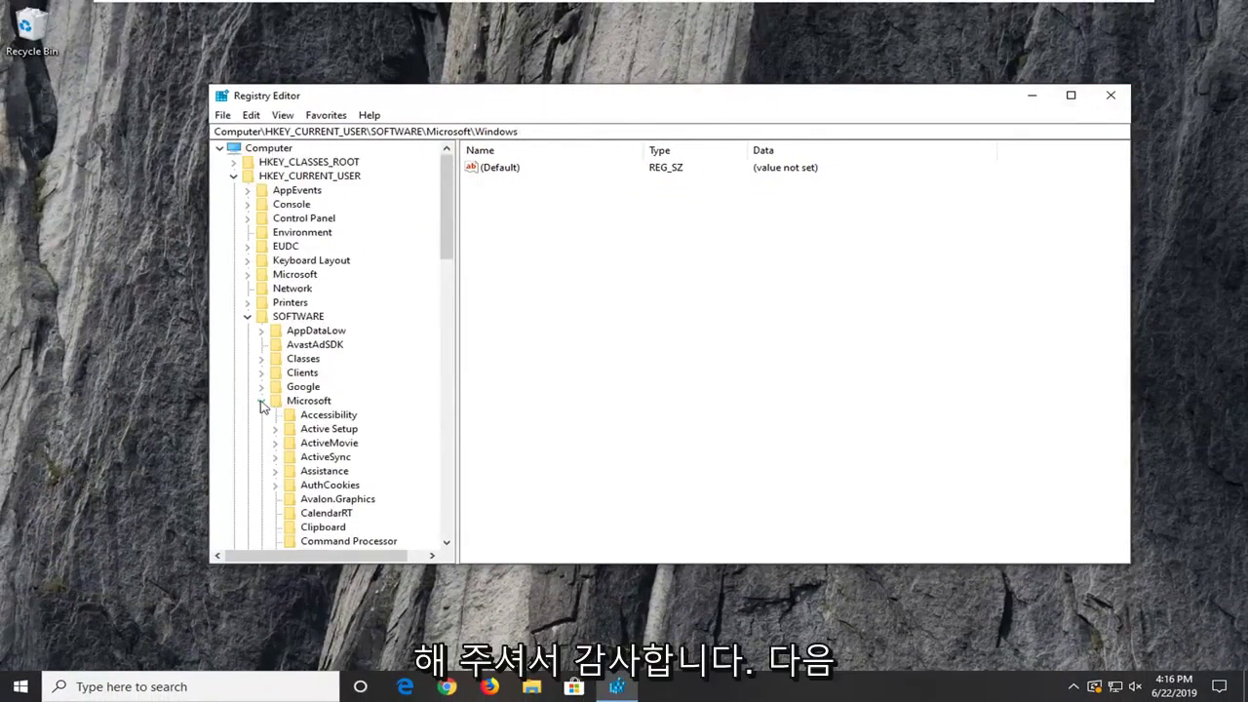
{"action": "left_click", "coordinate": [247, 315]}
{"action": "left_click", "coordinate": [233, 175]}
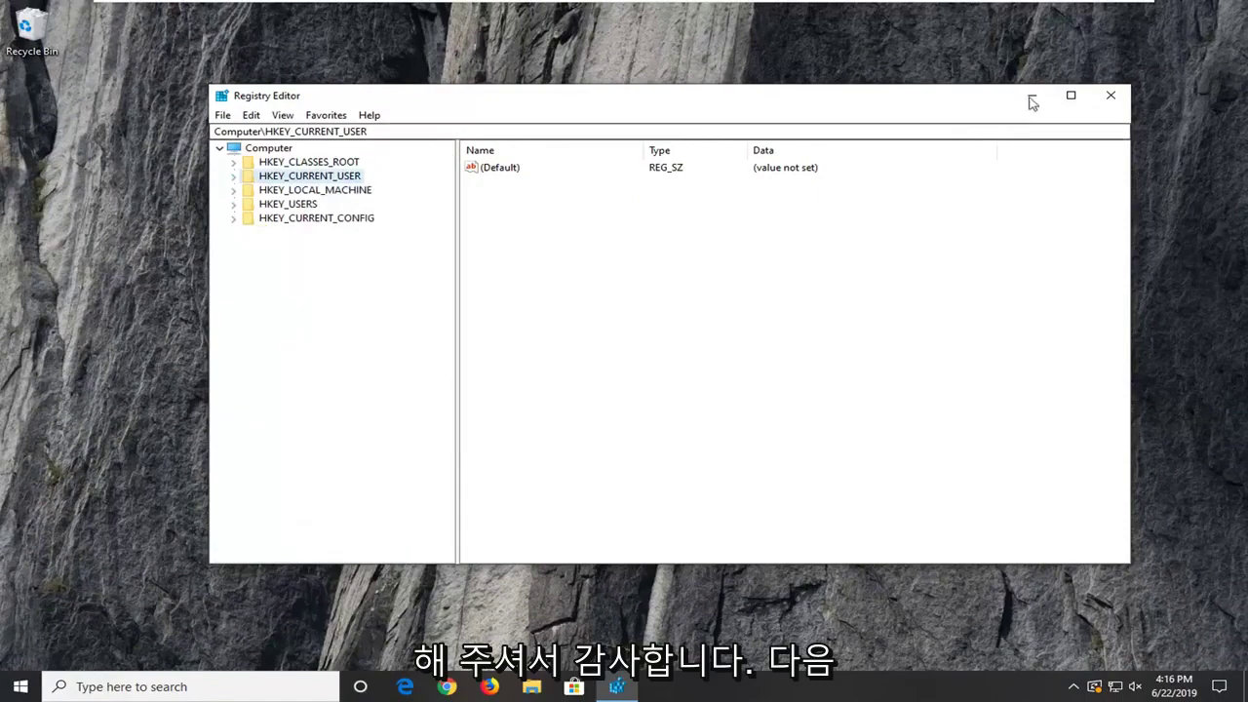
{"action": "left_click", "coordinate": [1112, 98]}
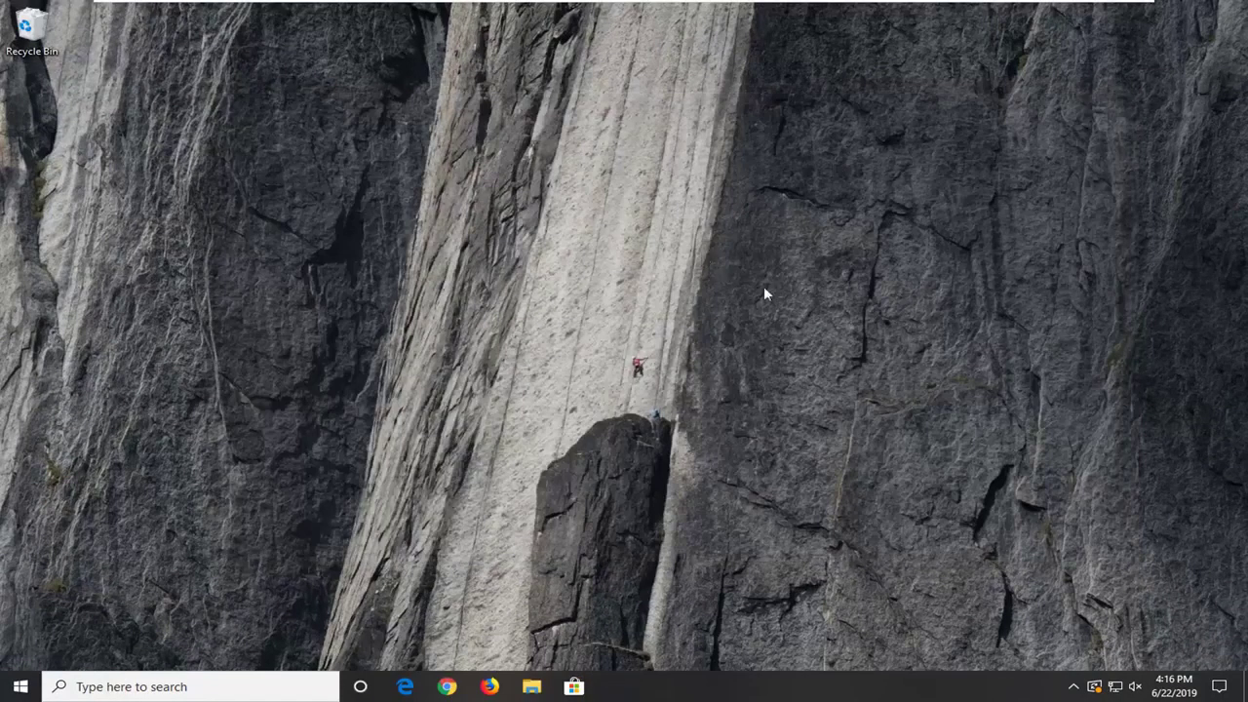